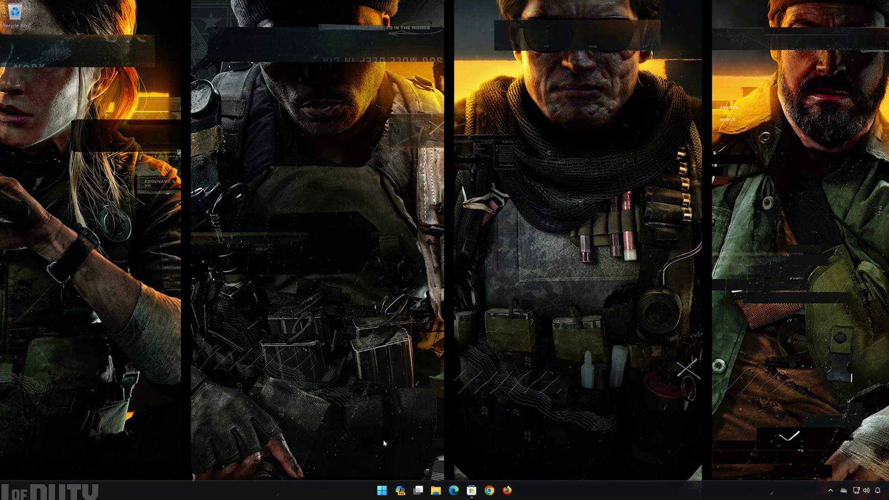
- Launch the Xbox app from the Start menu and centre its window on screen
left_click(382, 490)
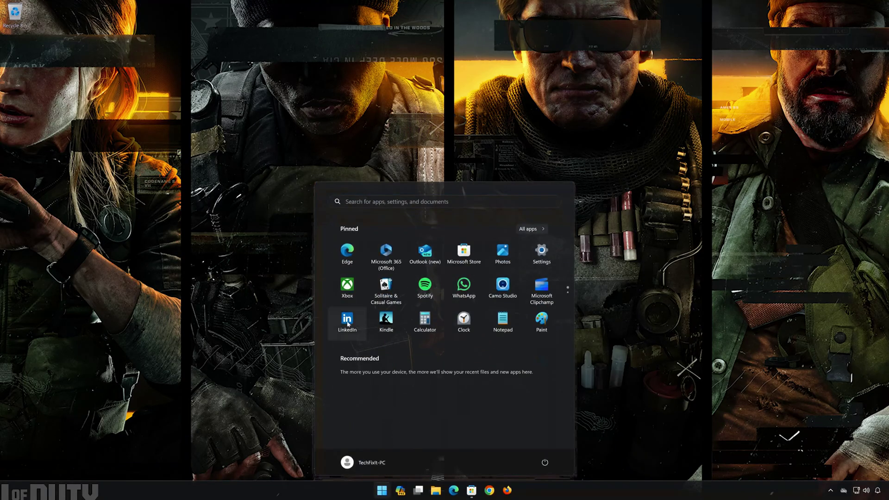
left_click(348, 288)
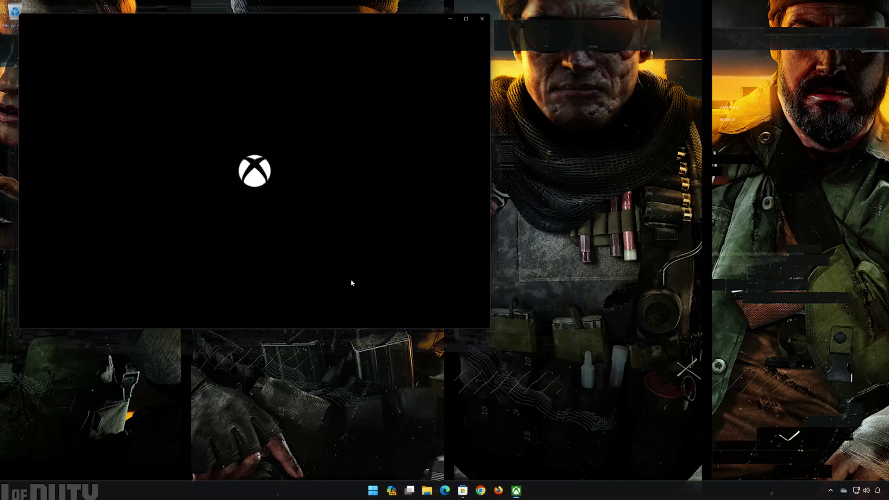
left_click_drag(321, 23, 495, 82)
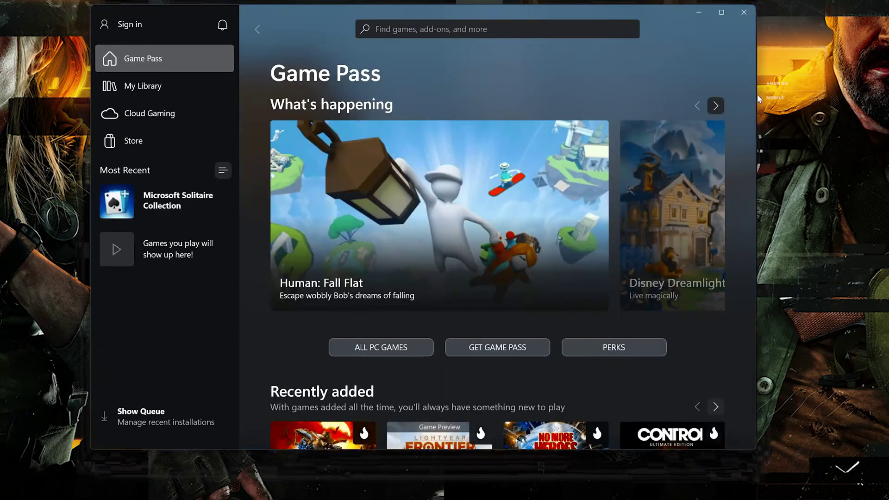
- Run the Gaming Services Repair Tool from Xbox support, granting administrator permission
left_click(130, 28)
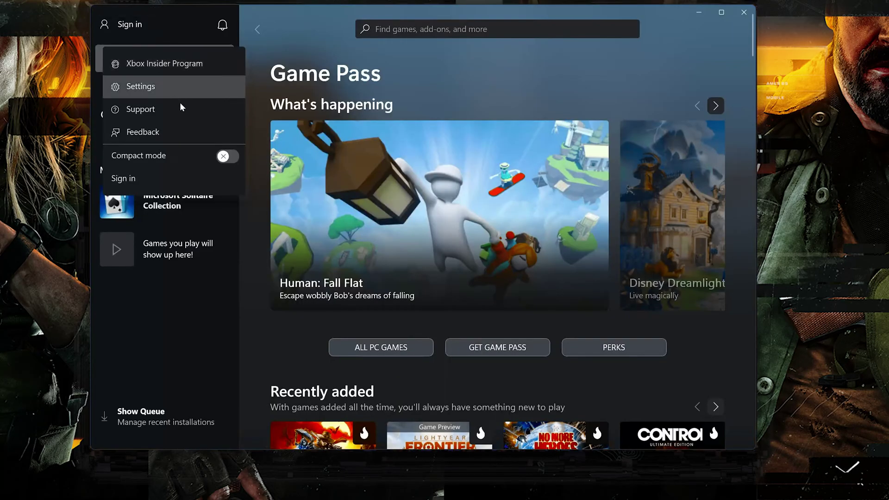
left_click(142, 112)
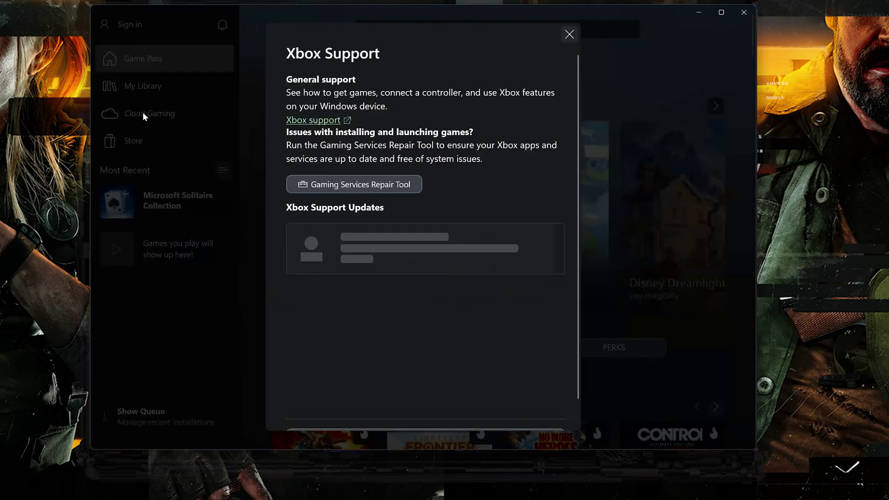
left_click(375, 186)
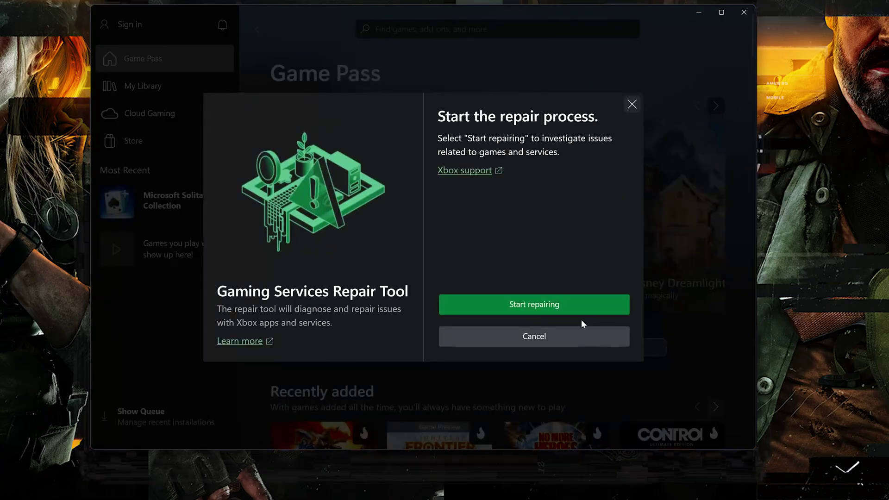
left_click(526, 306)
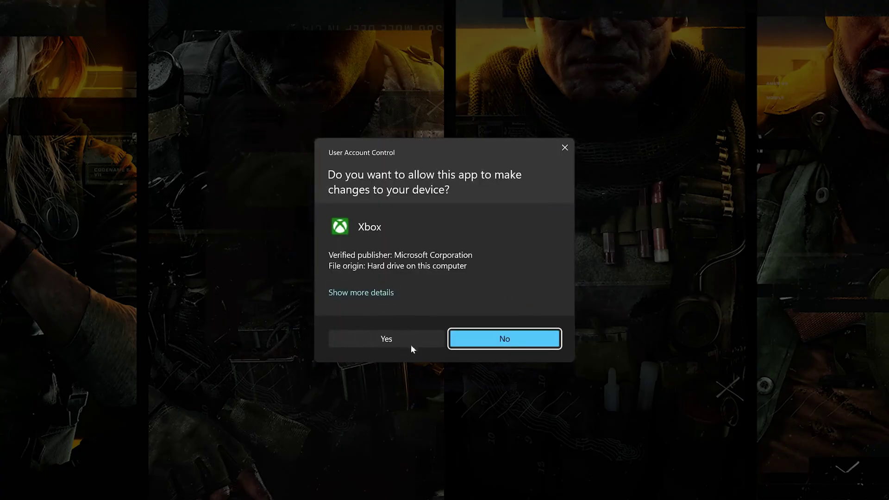
left_click(376, 339)
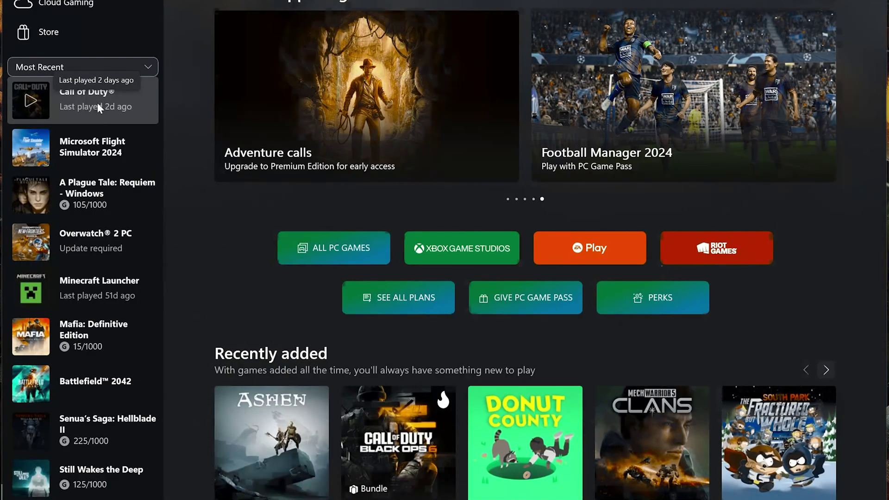
- Verify and repair Call of Duty's installed files from its Manage > Files page
left_click(99, 103)
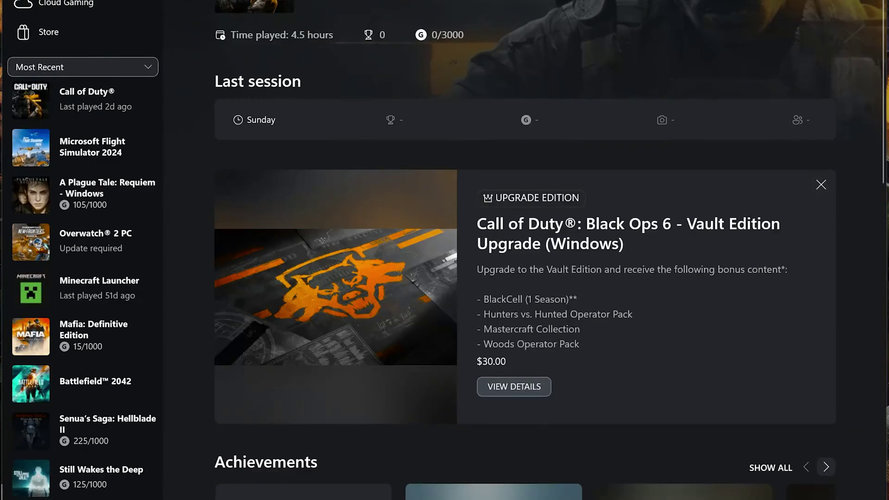
left_click(819, 2)
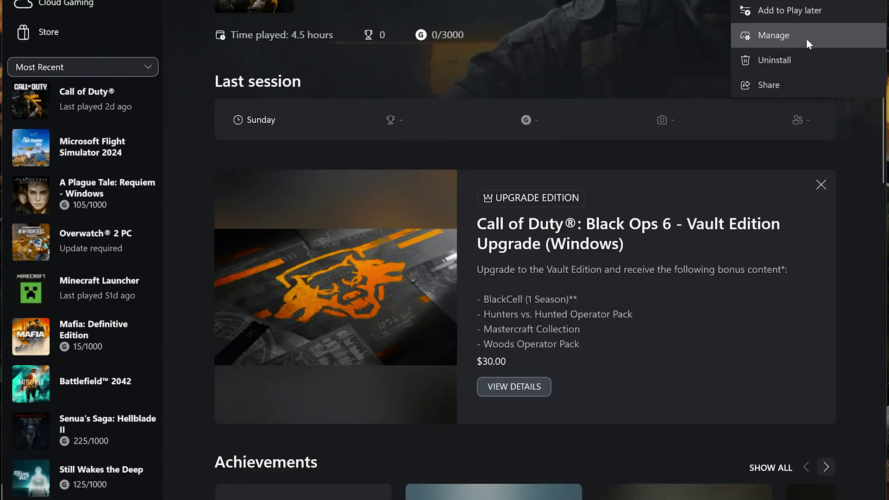
left_click(818, 34)
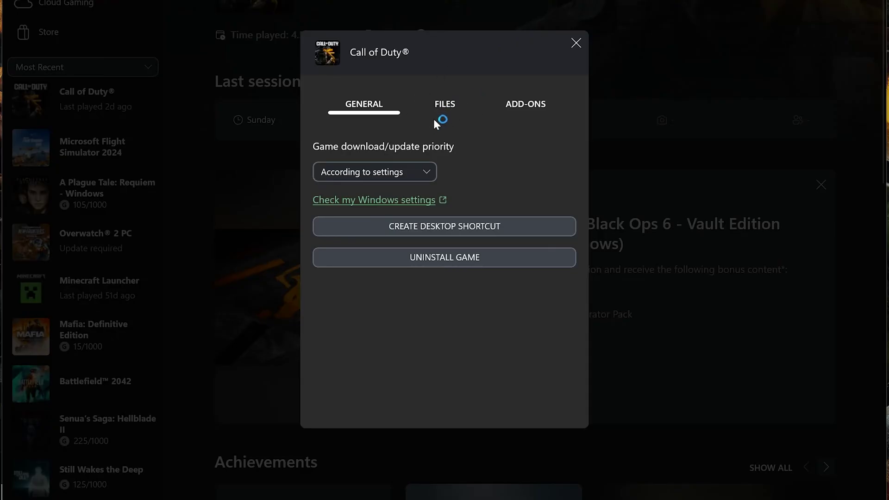
left_click(451, 108)
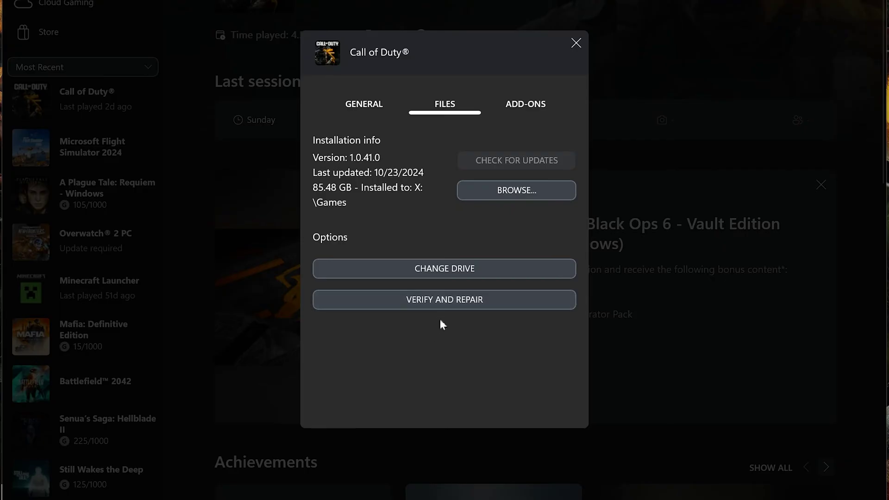
left_click(454, 302)
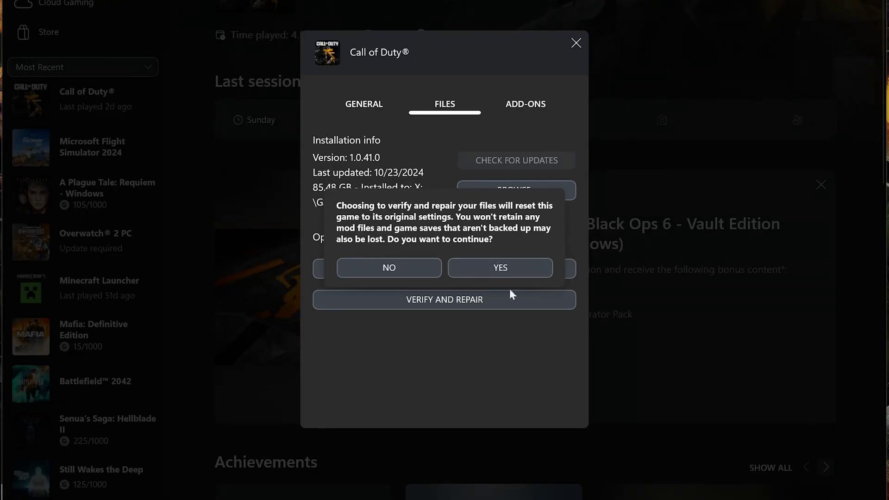
left_click(499, 268)
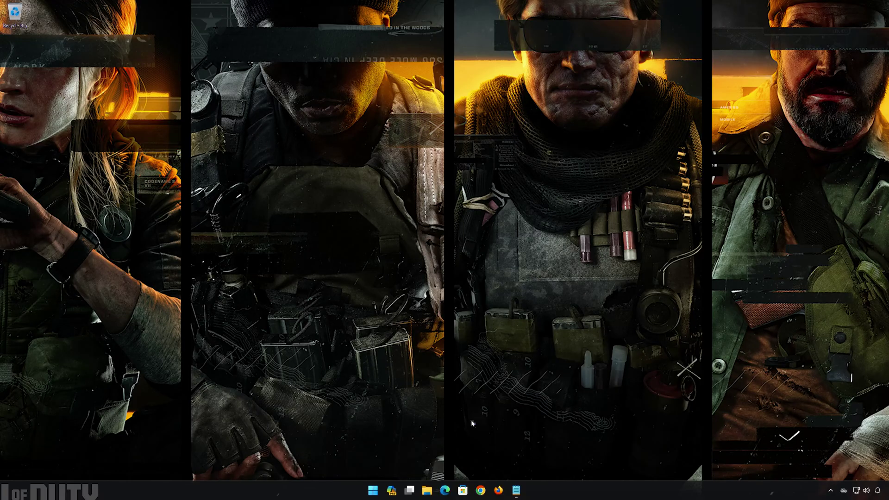
- Search 'powershell' in Start and launch Windows PowerShell as administrator
left_click(373, 490)
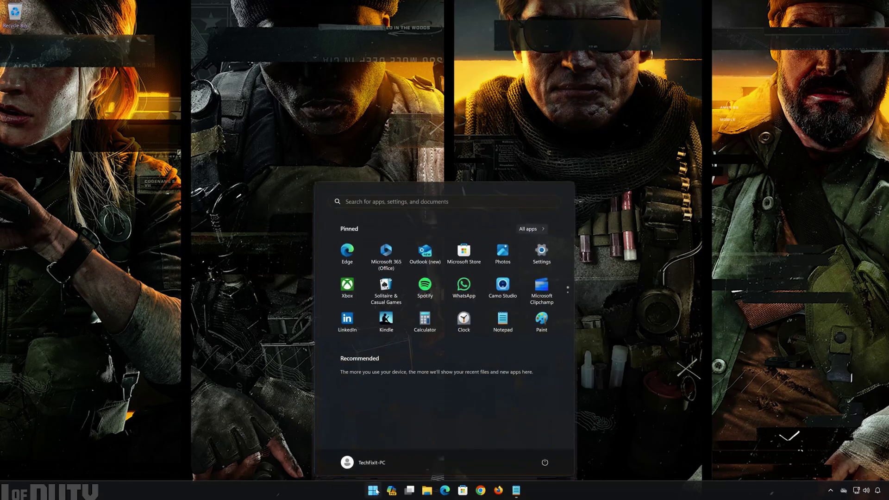
type("powershell")
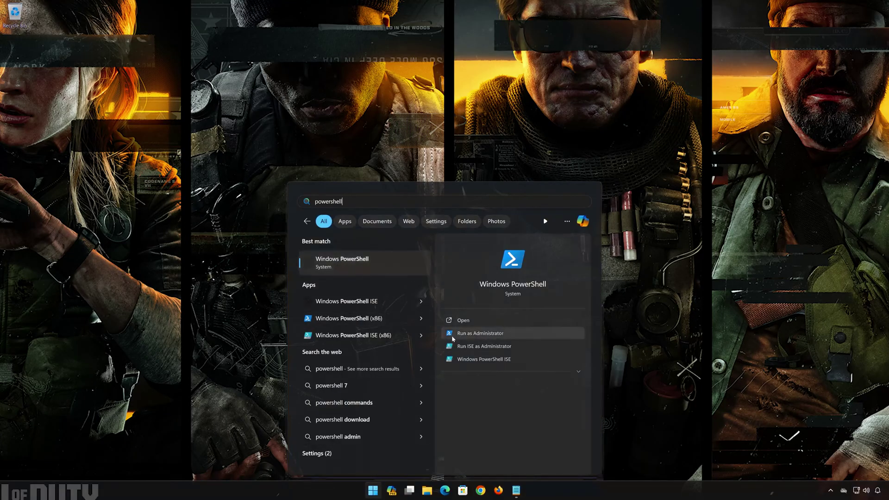
left_click(502, 334)
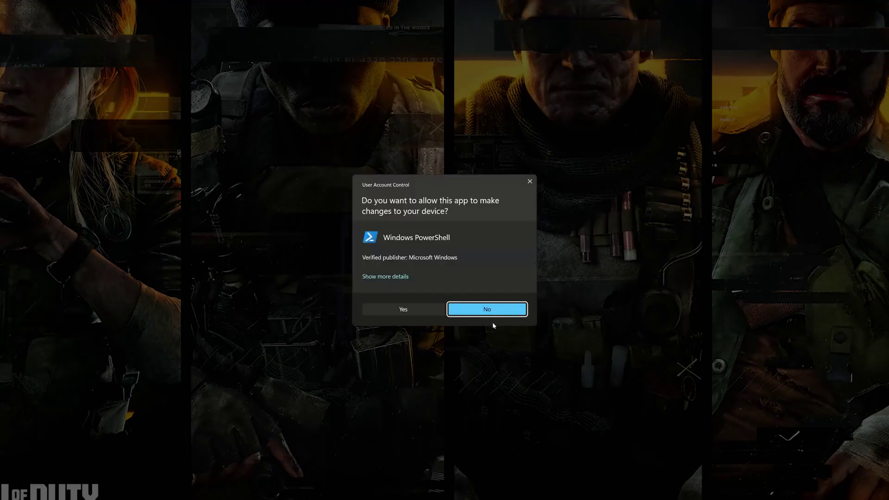
left_click(398, 311)
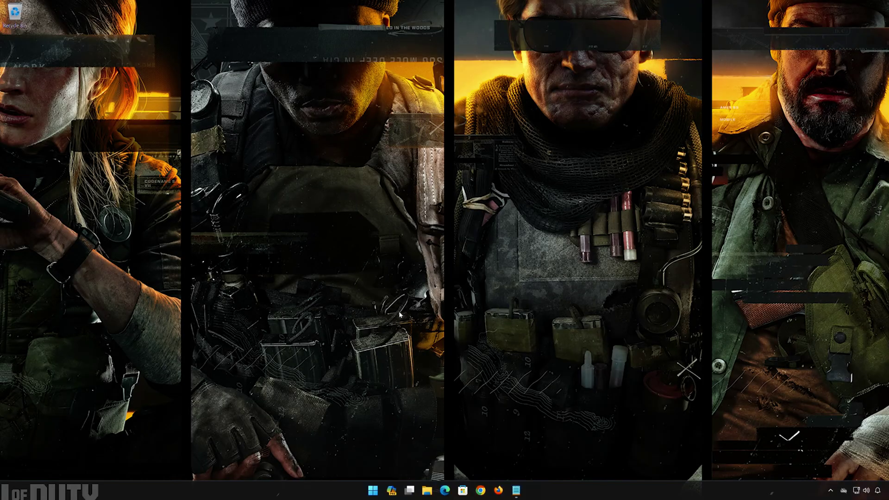
- Copy the Gaming Services removal command from Notepad and paste it into PowerShell
left_click_drag(245, 22, 501, 120)
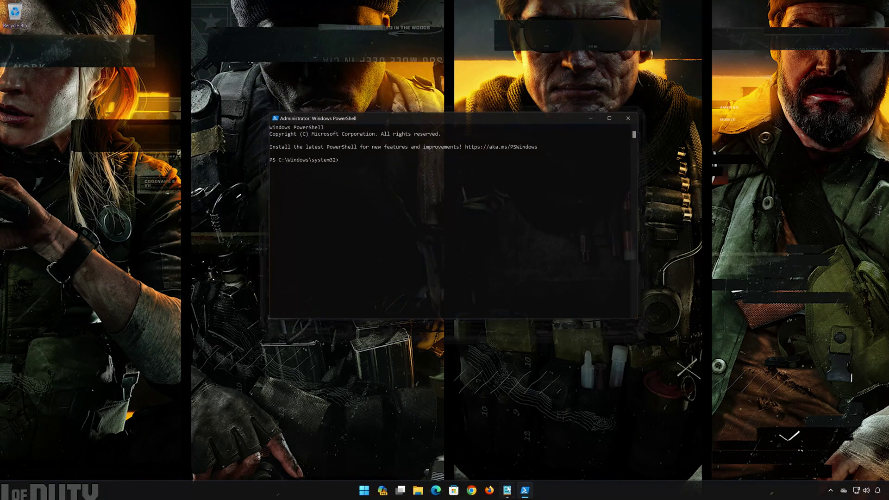
left_click(507, 491)
left_click(254, 125)
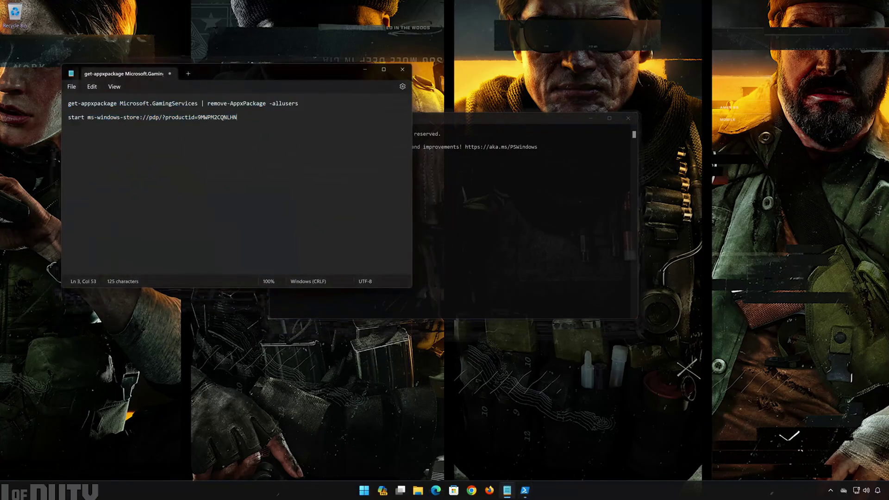
left_click_drag(298, 103, 72, 104)
right_click(73, 104)
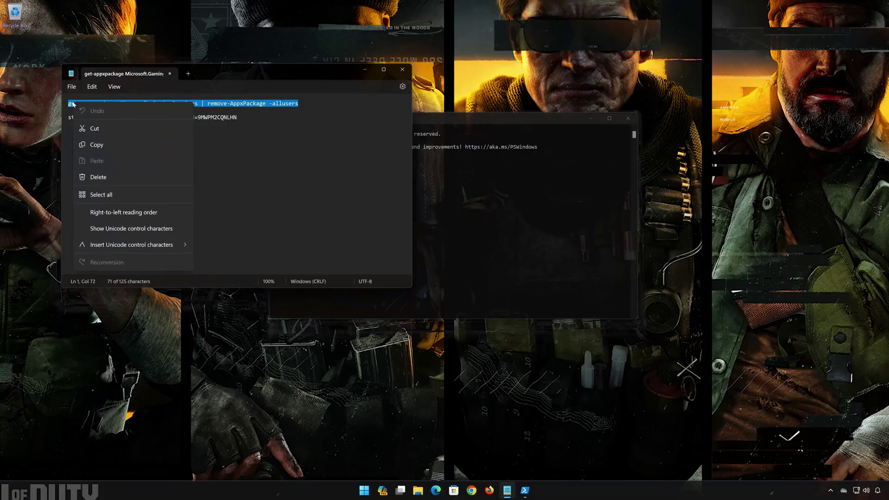
left_click(92, 144)
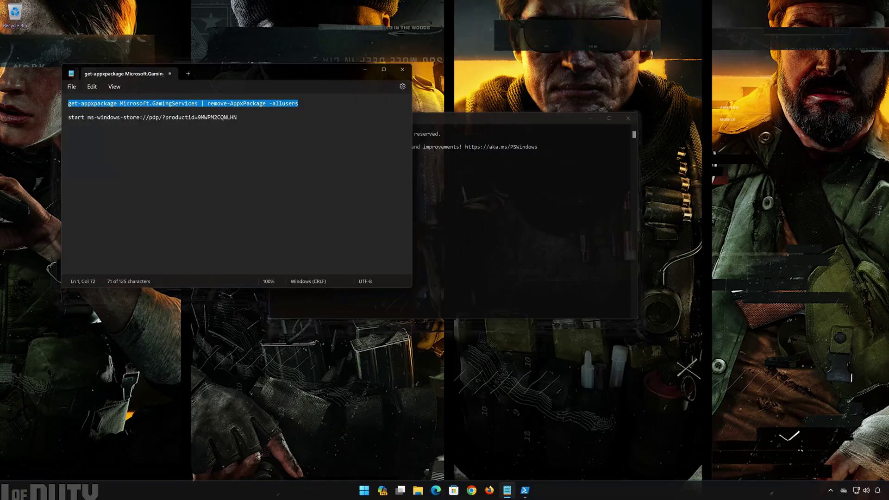
left_click(370, 73)
right_click(398, 120)
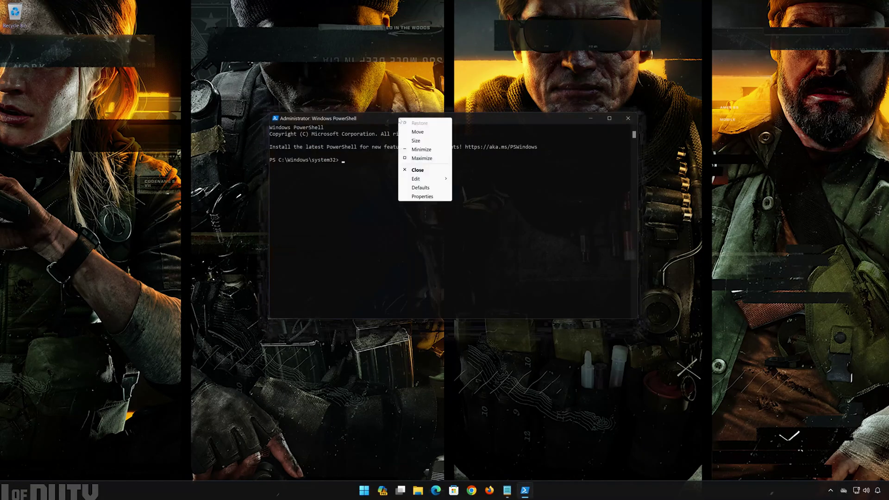
mouse_move(424, 180)
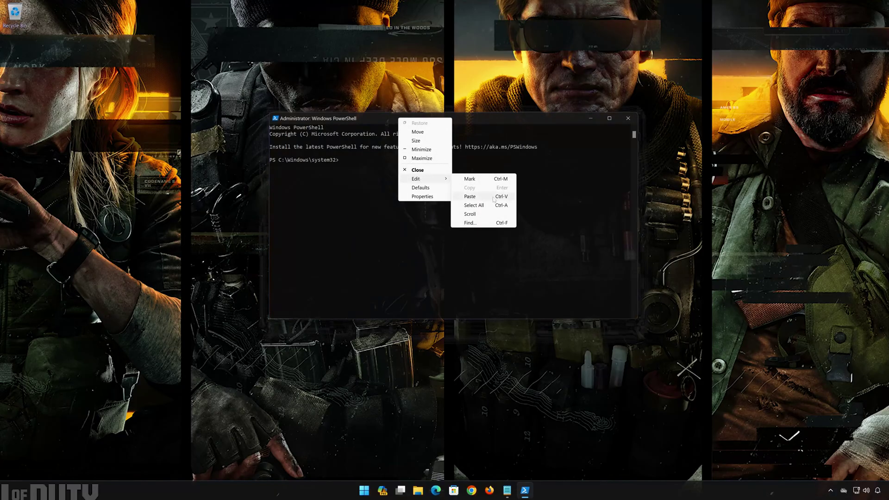
left_click(493, 198)
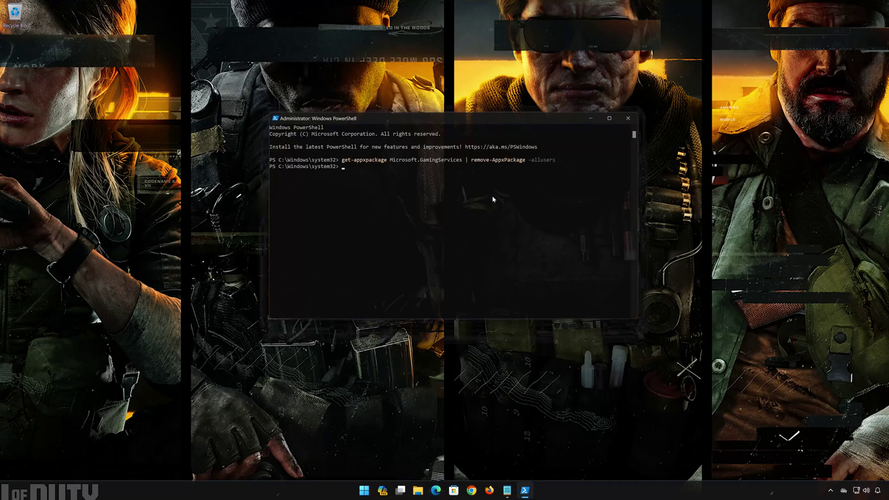
- Paste and run the start ms-windows-store command to open Gaming Services' Store page
left_click(507, 490)
left_click_drag(237, 117, 65, 124)
right_click(85, 119)
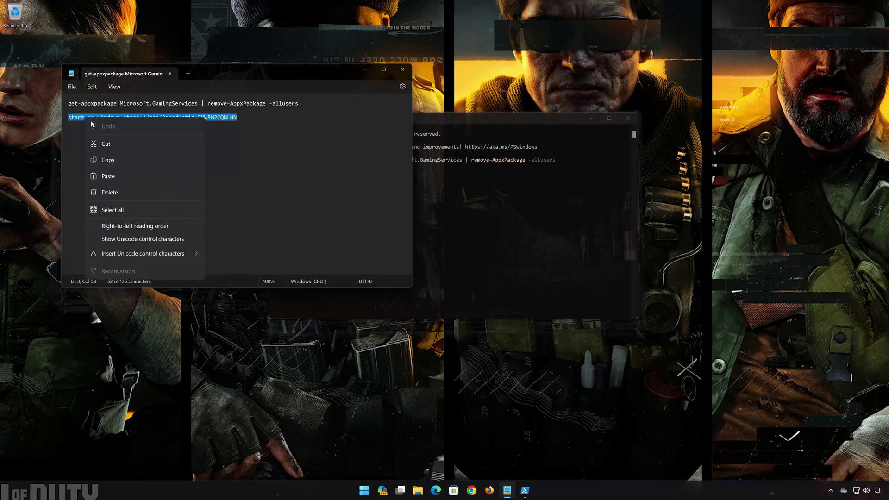
left_click(104, 160)
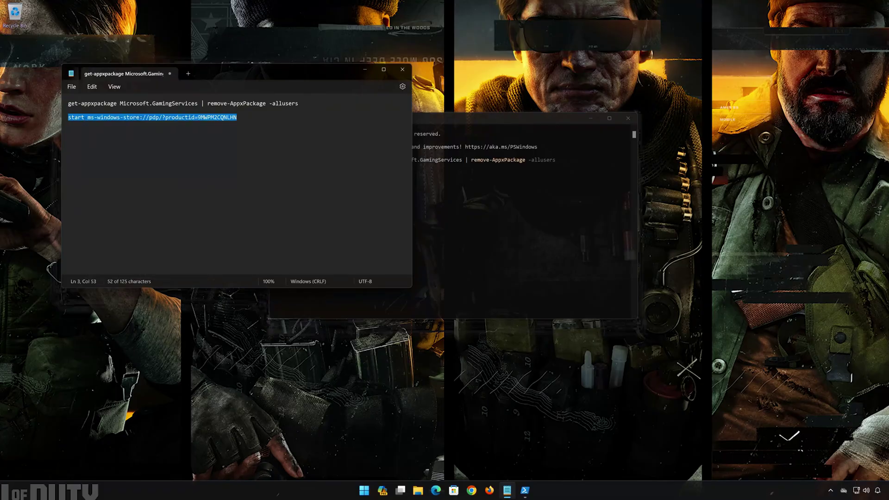
left_click(363, 70)
right_click(451, 121)
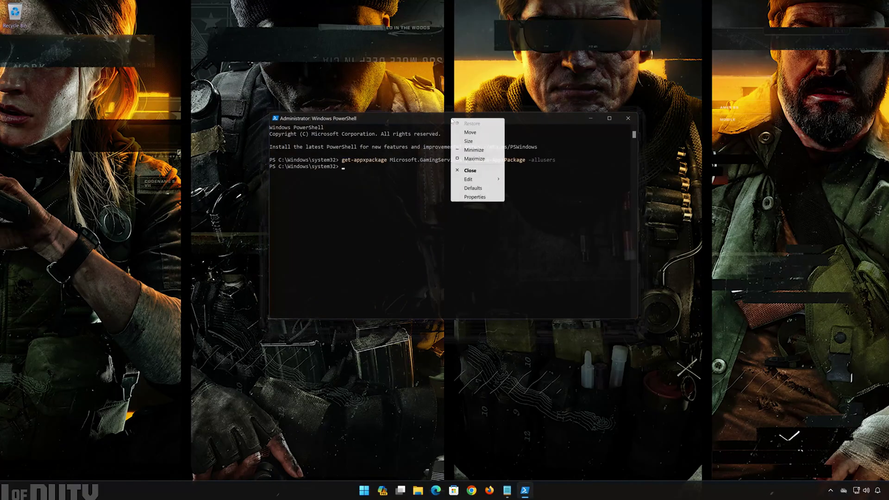
left_click(476, 179)
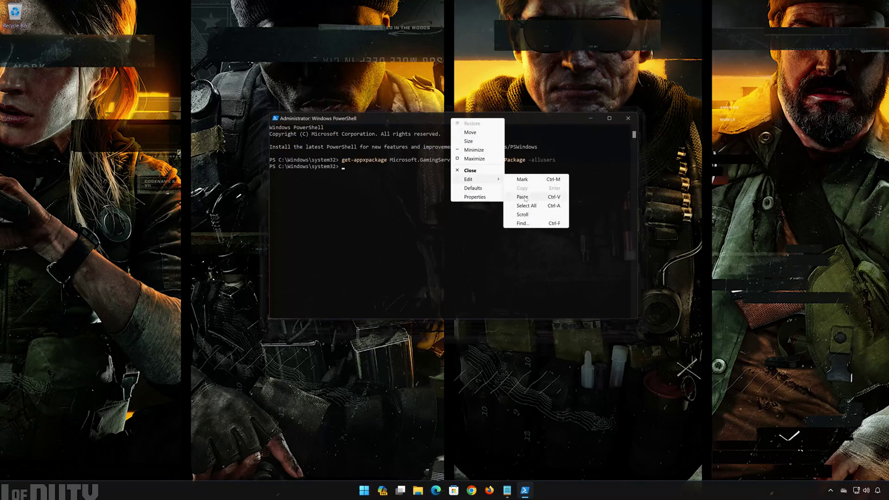
left_click(523, 197)
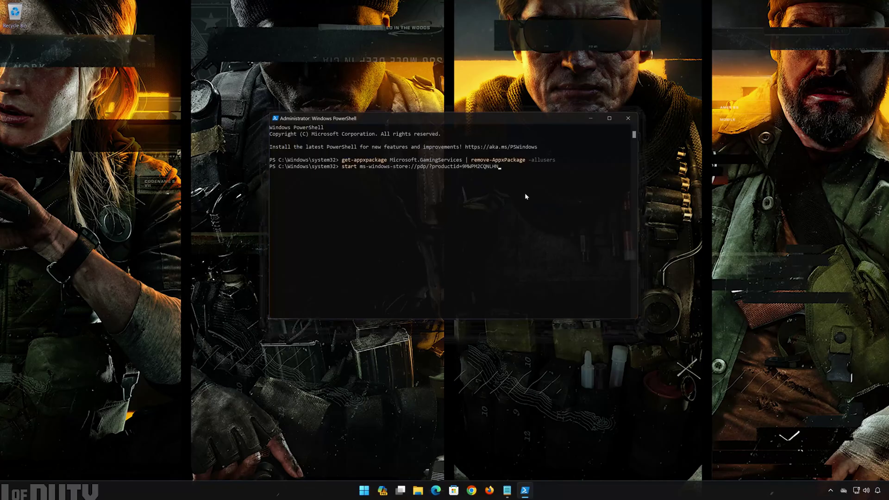
key("Return")
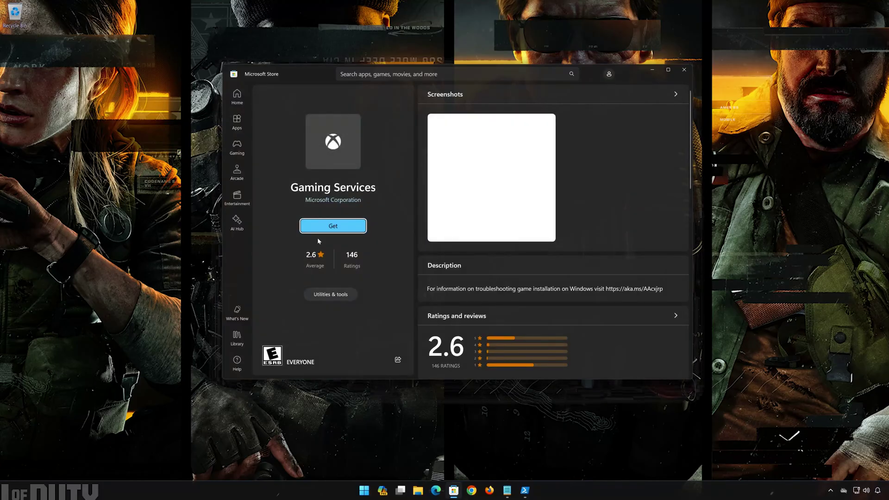
- Install Gaming Services from Microsoft Store with admin approval, then close the Store
left_click(332, 226)
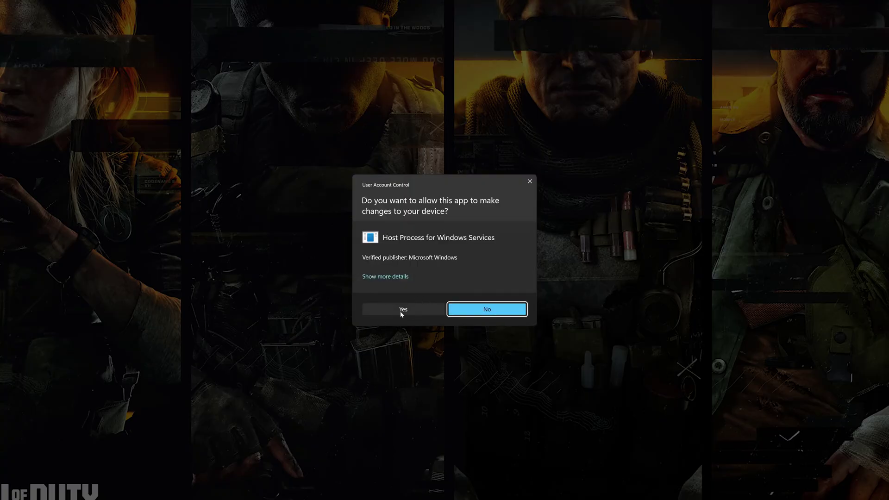
left_click(401, 313)
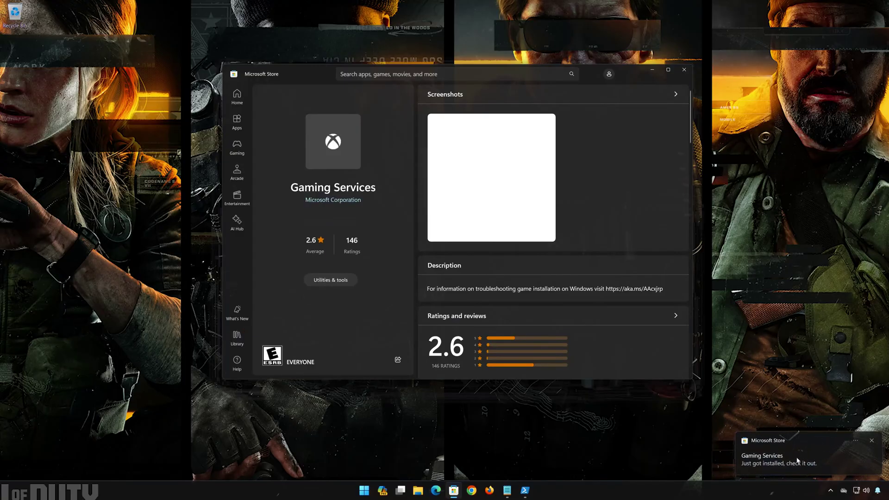
left_click(782, 463)
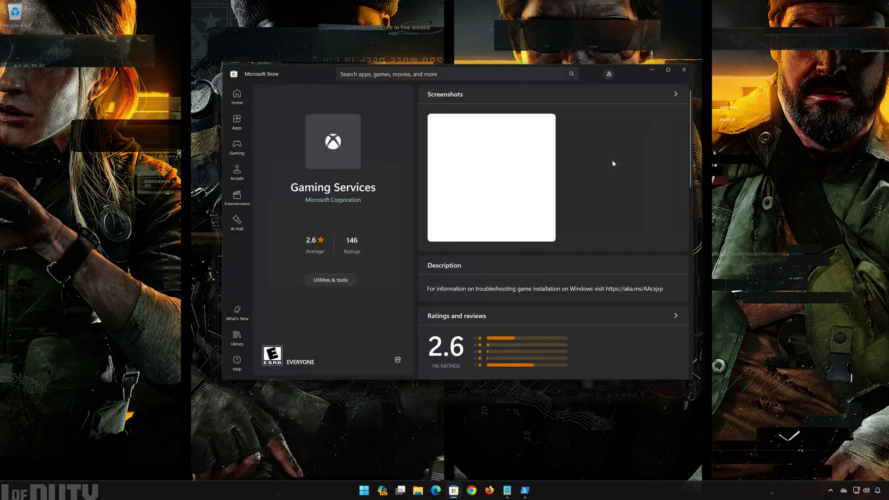
left_click(683, 70)
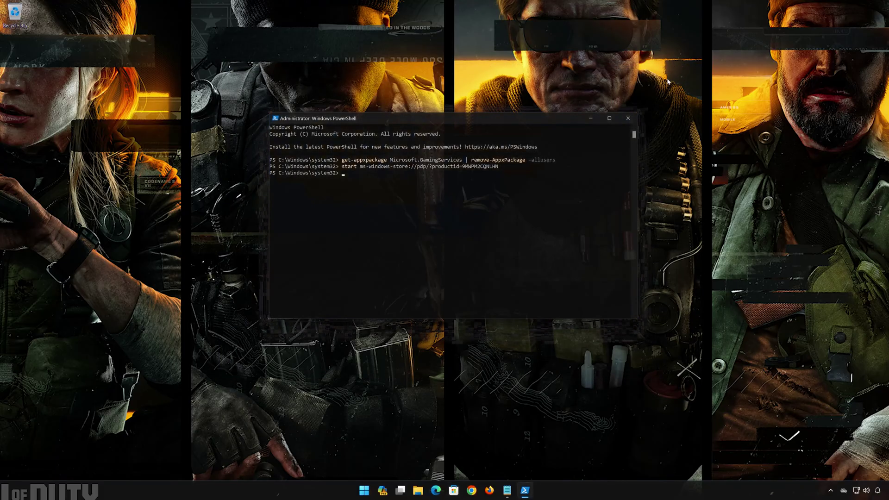
- Exit PowerShell and delete the Call of Duty folder from Documents
type("exit")
key("Return")
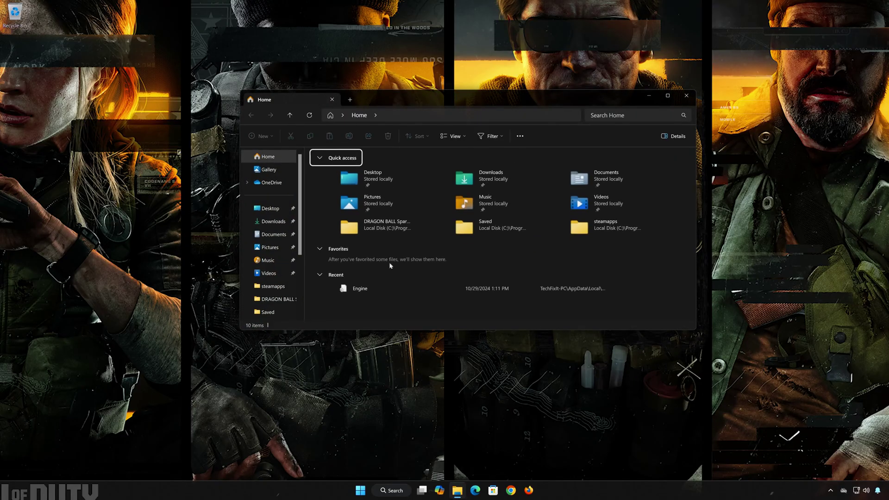
left_click(286, 238)
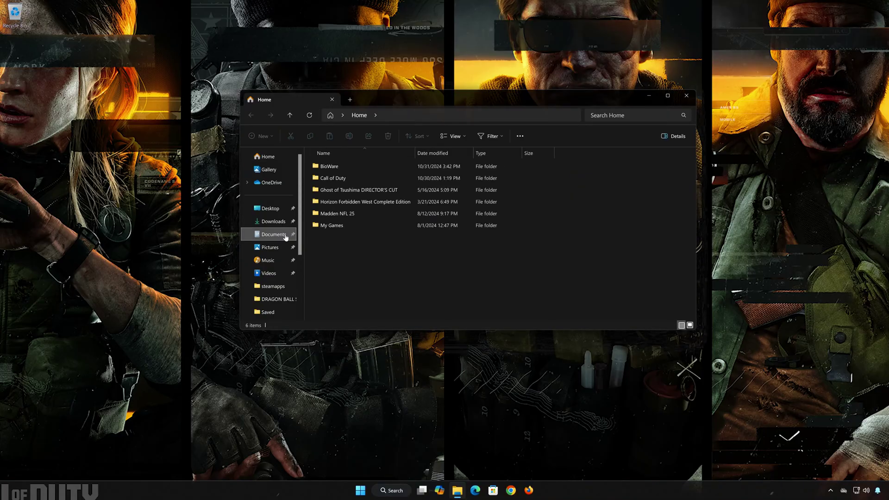
left_click(356, 179)
right_click(356, 179)
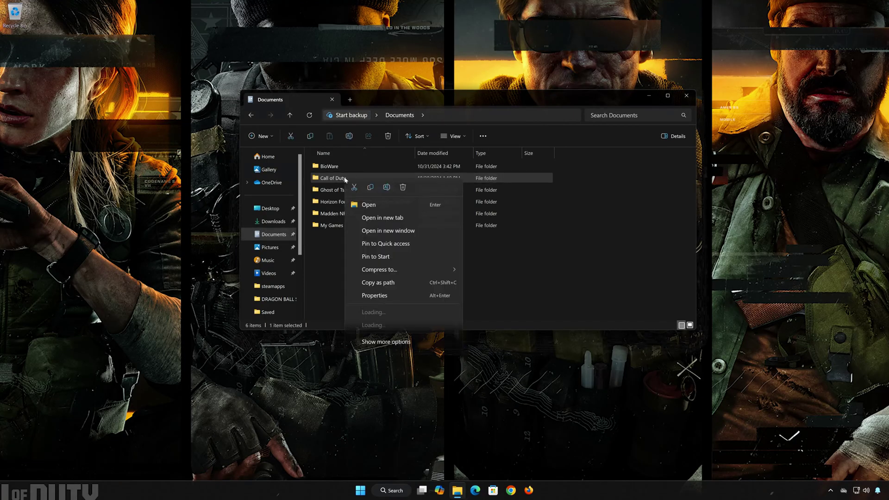
left_click(402, 190)
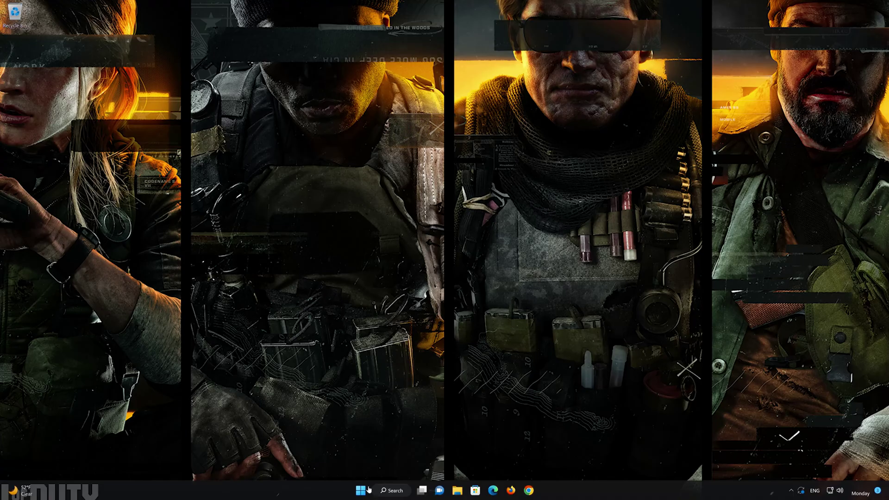
- Go to Settings > Apps > Apps & features and scroll to the Xbox entry
left_click(360, 492)
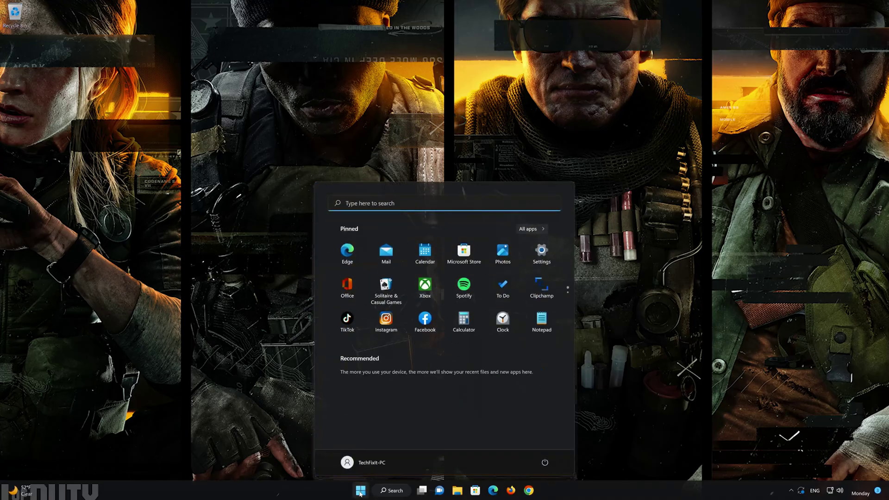
left_click(546, 254)
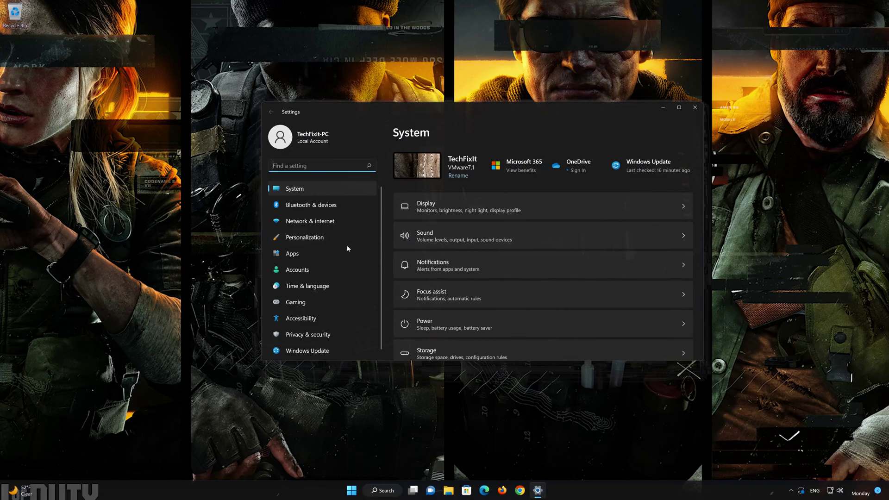
left_click(298, 252)
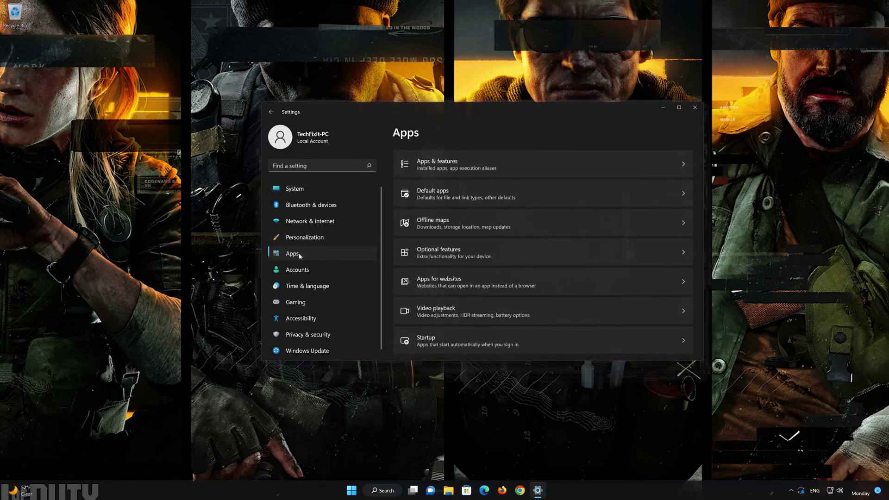
left_click(475, 168)
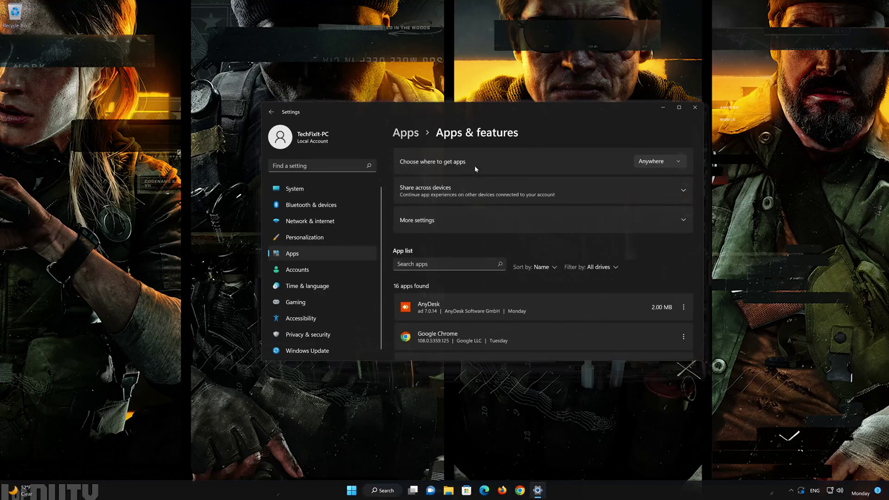
scroll(557, 273, "down", 5)
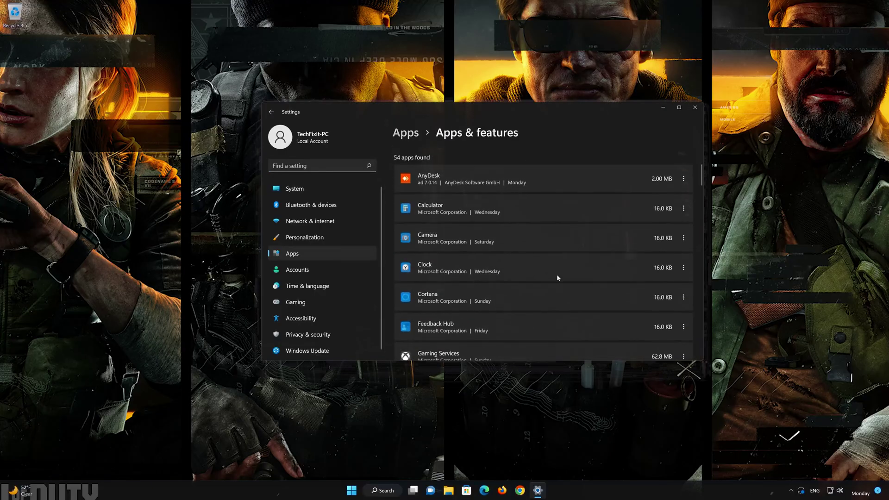
scroll(557, 277, "down", 10)
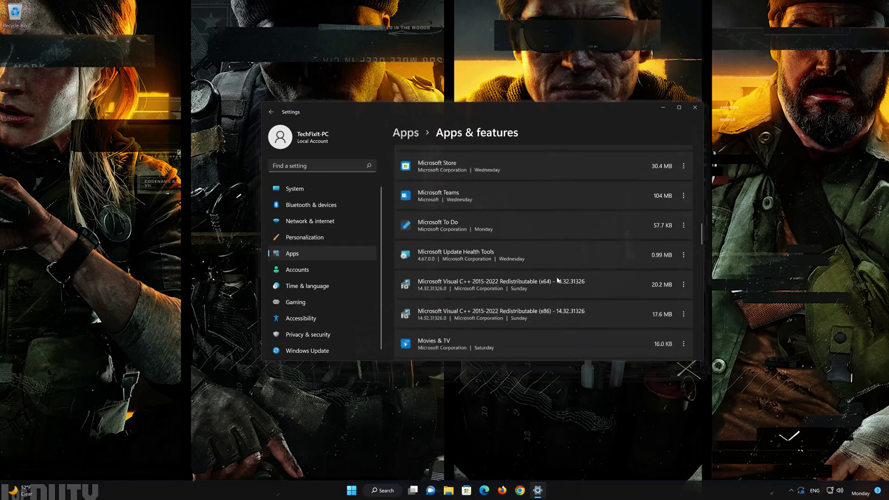
scroll(557, 279, "down", 10)
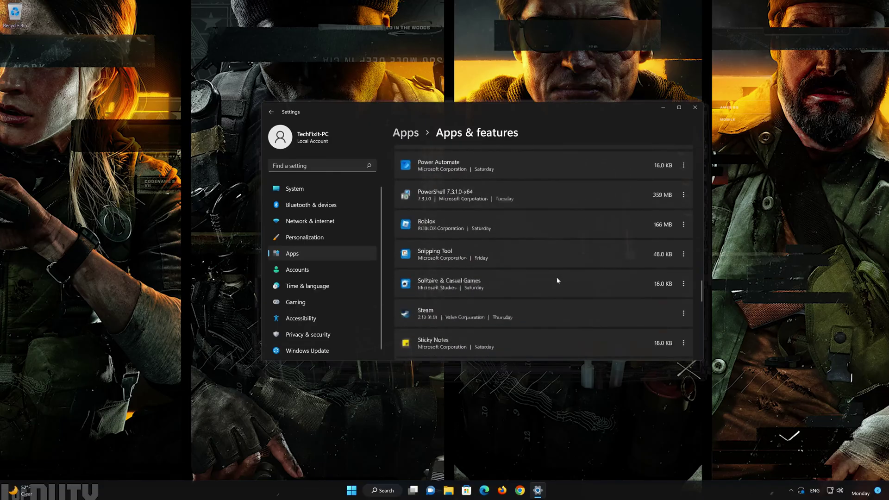
scroll(556, 280, "down", 5)
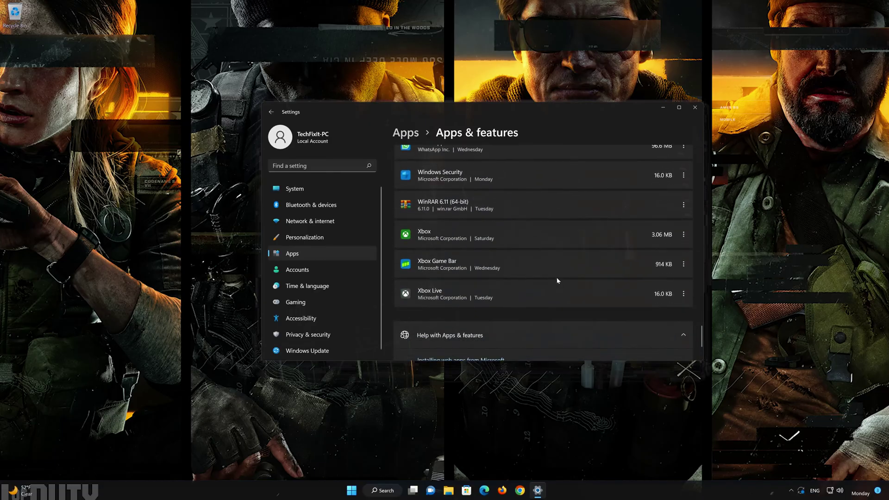
scroll(557, 278, "up", 1)
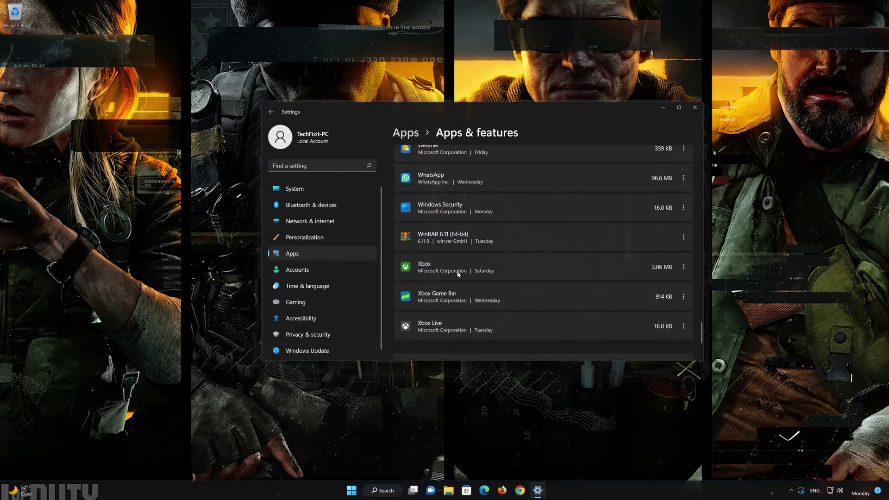
- Run Repair on the Xbox app from its Advanced options page
left_click(683, 267)
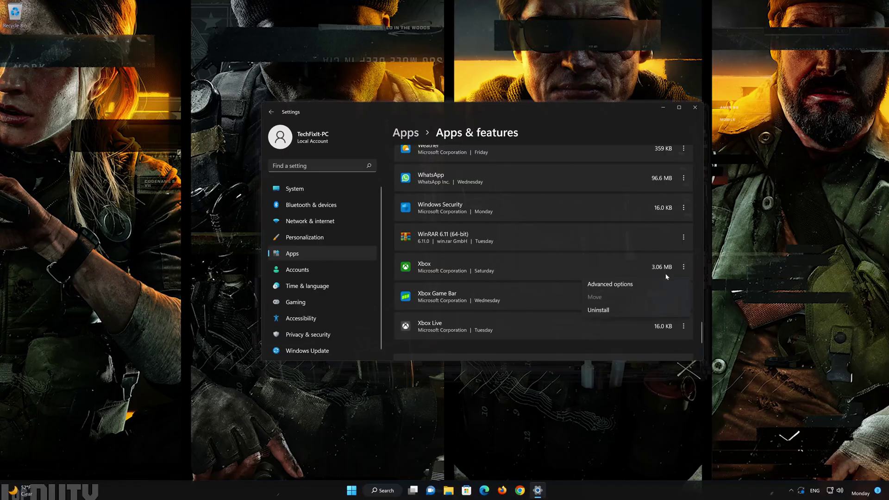
left_click(610, 284)
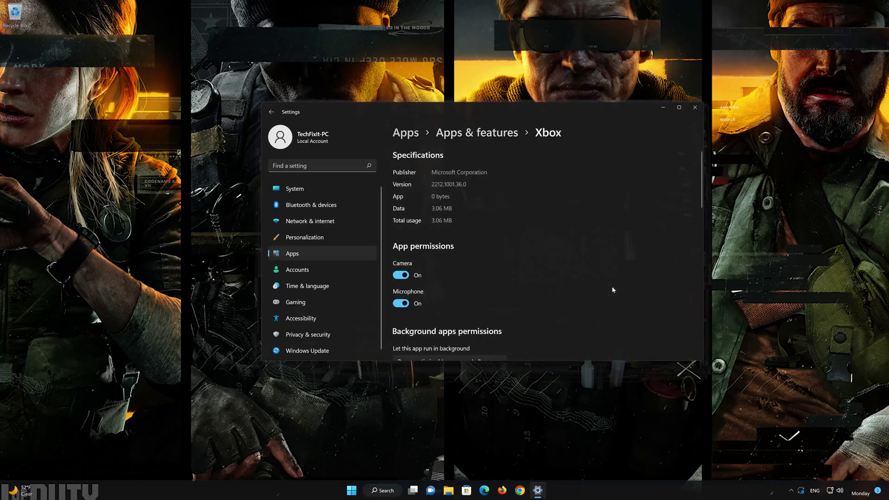
scroll(611, 286, "down", 3)
scroll(610, 287, "down", 5)
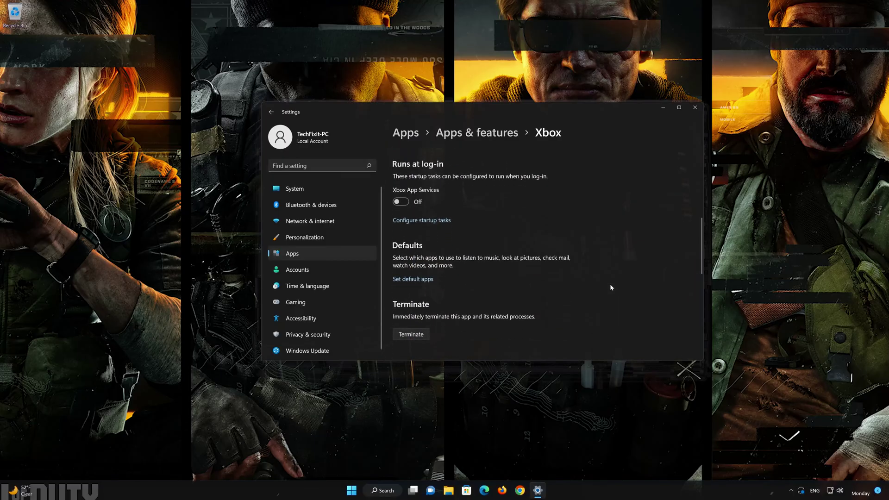
scroll(610, 287, "down", 2)
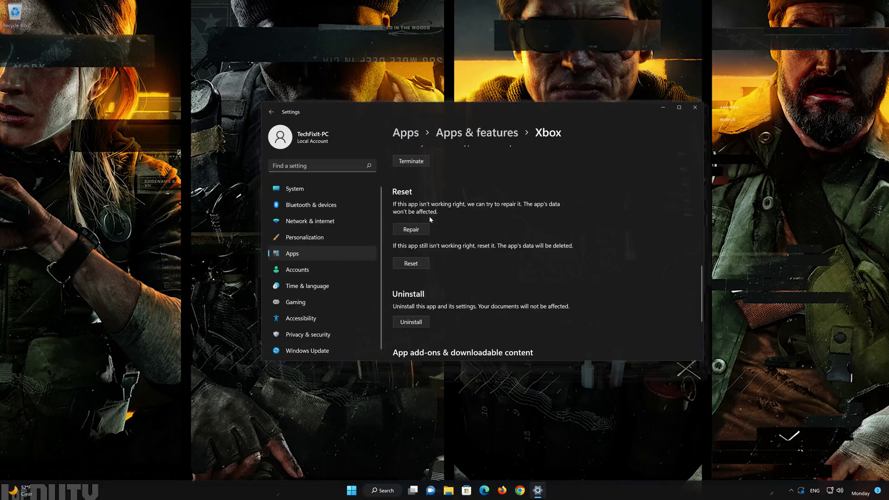
left_click(409, 232)
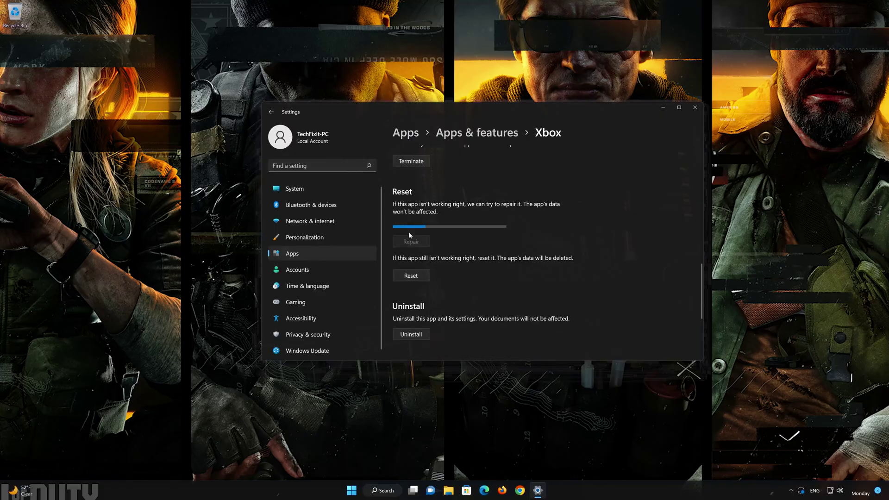